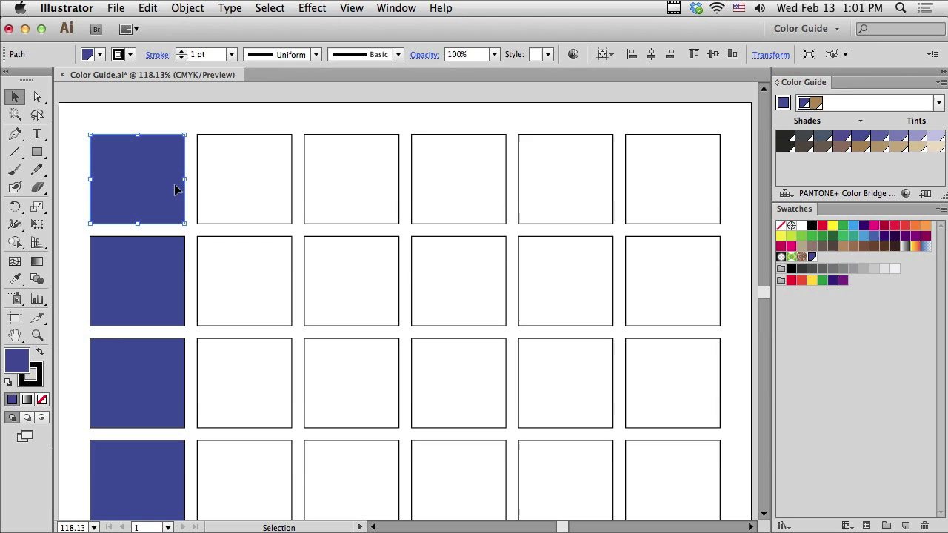
Hide the Color Guide variation swatches, show them again, and keep shades and tints.
click(940, 83)
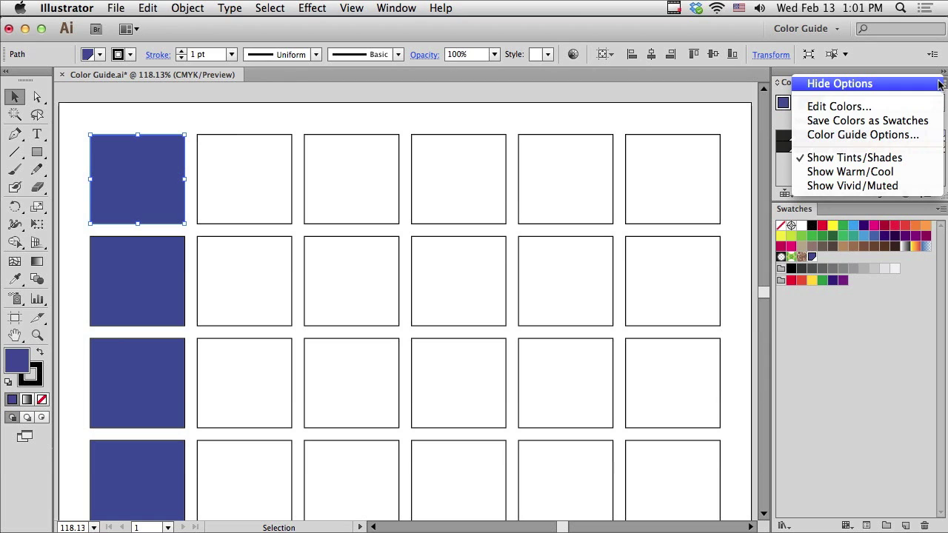
click(939, 84)
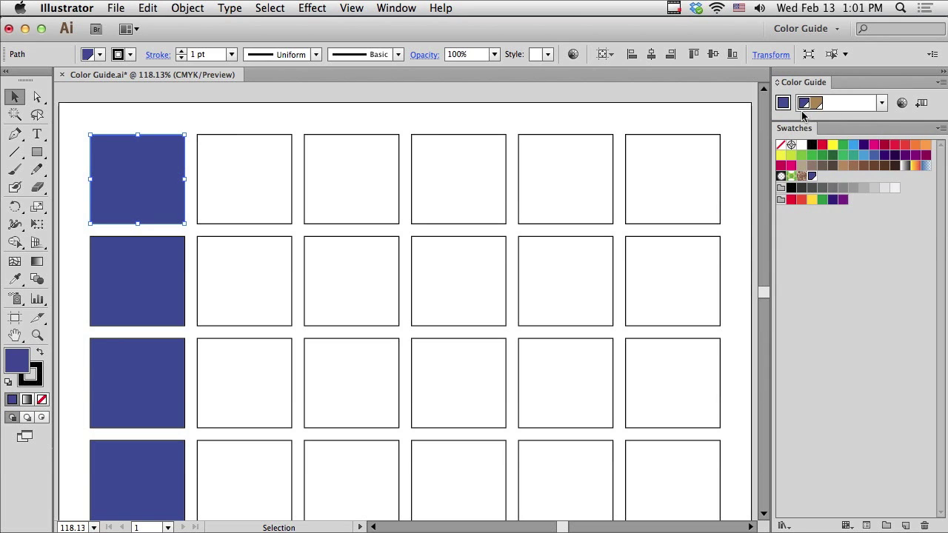
click(939, 83)
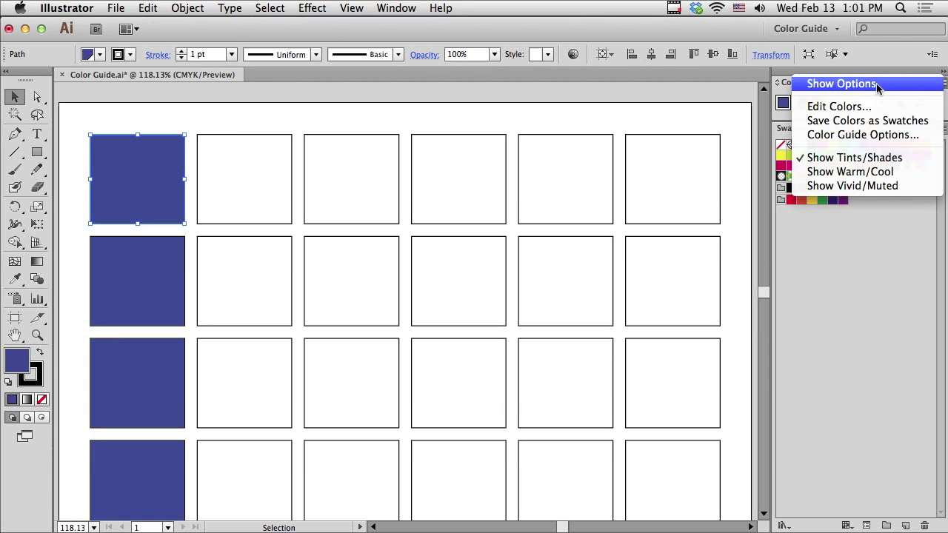
click(876, 84)
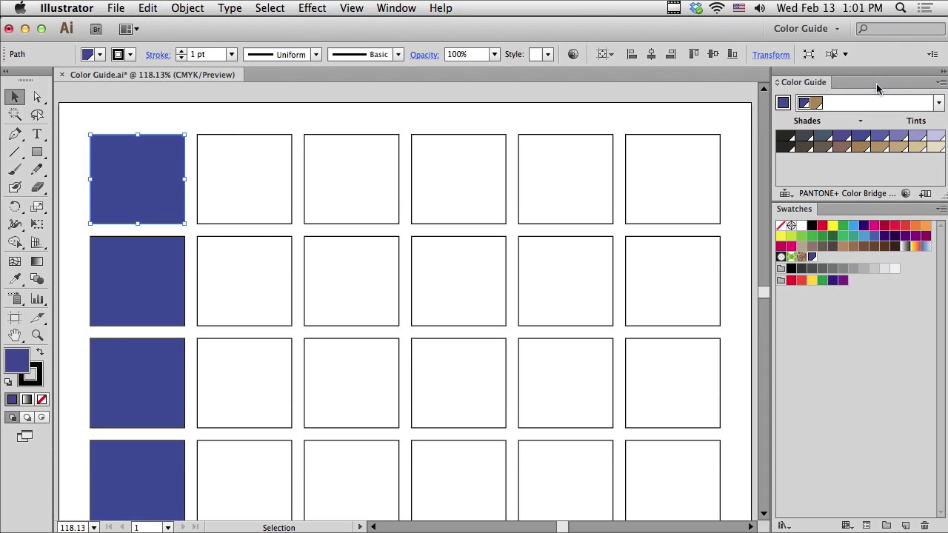
click(937, 83)
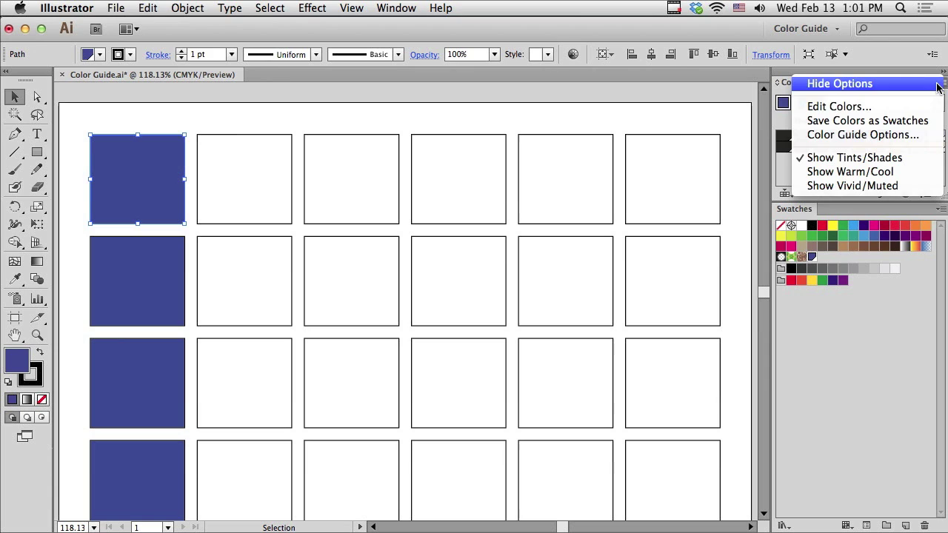
click(885, 160)
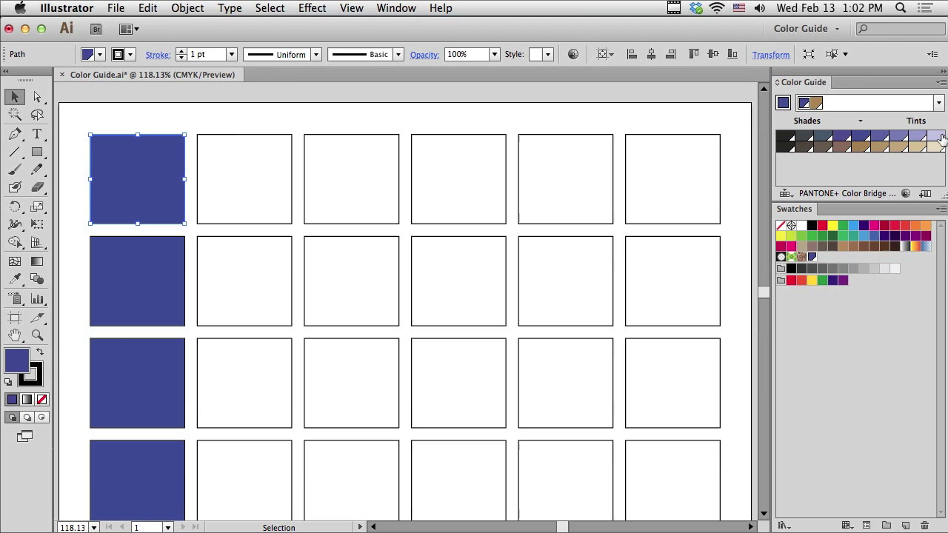
Switch the Color Guide variations to Warm/Cool, then to Vivid/Muted.
click(940, 83)
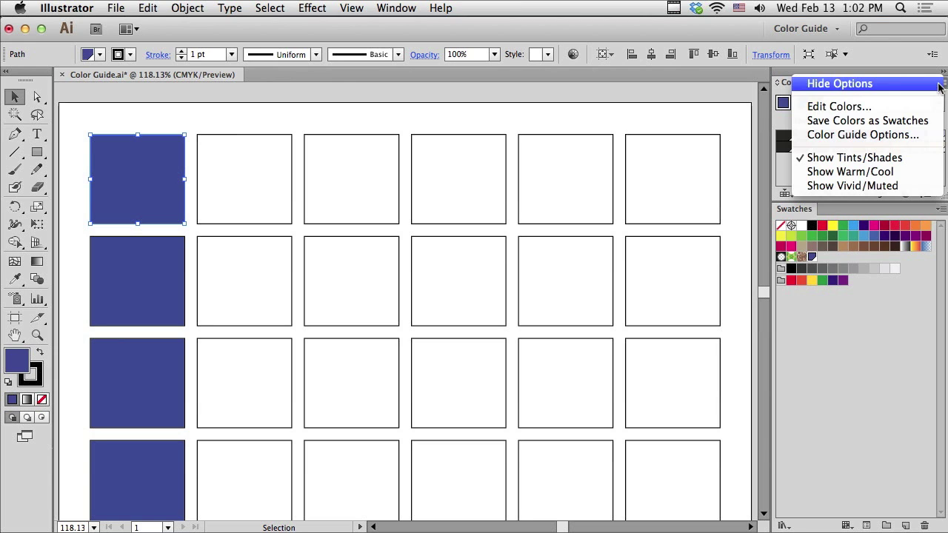
click(893, 173)
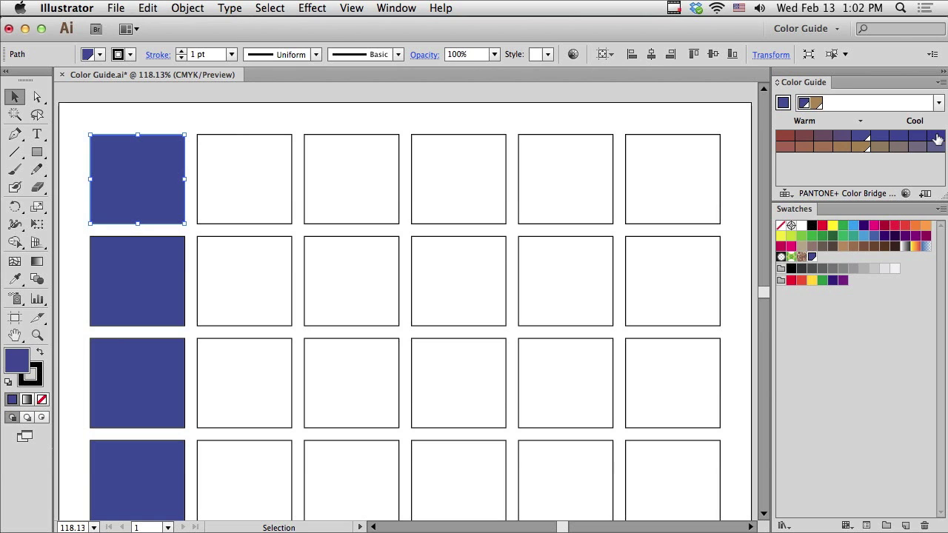
click(940, 82)
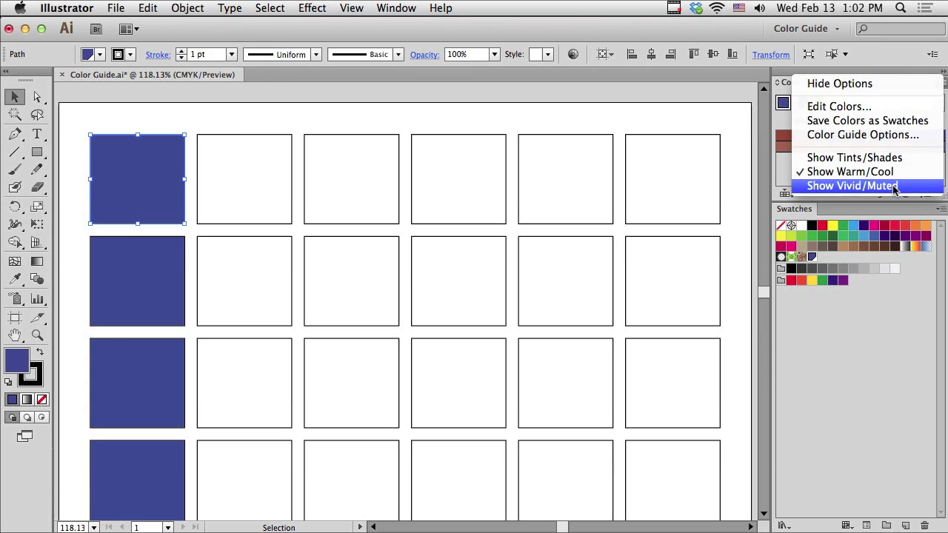
click(894, 190)
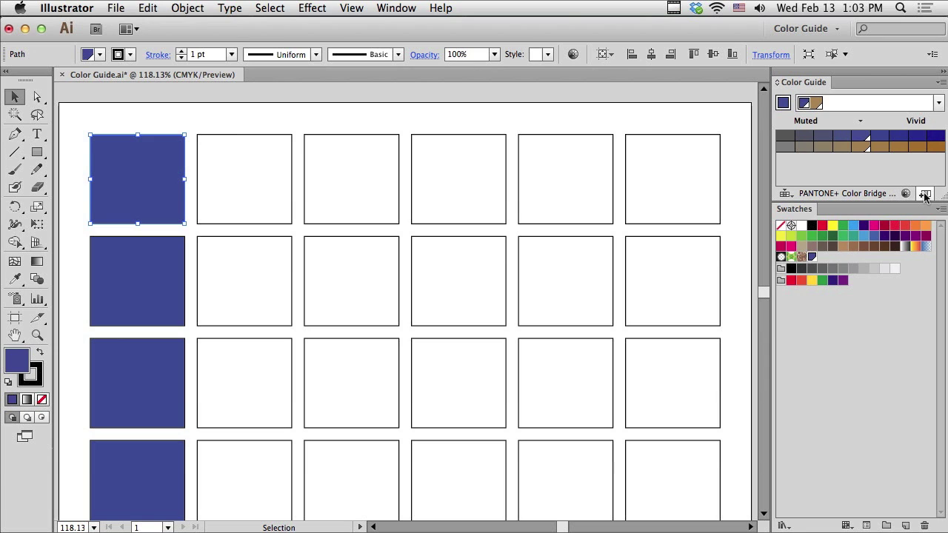
Save the muted-to-vivid blue and brown harmony colours as a new Swatches colour group.
click(924, 195)
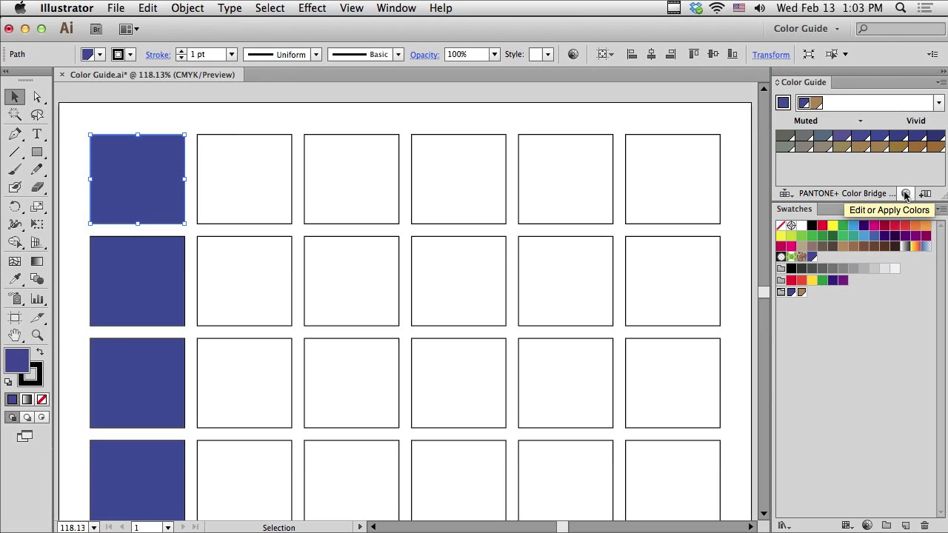
click(905, 194)
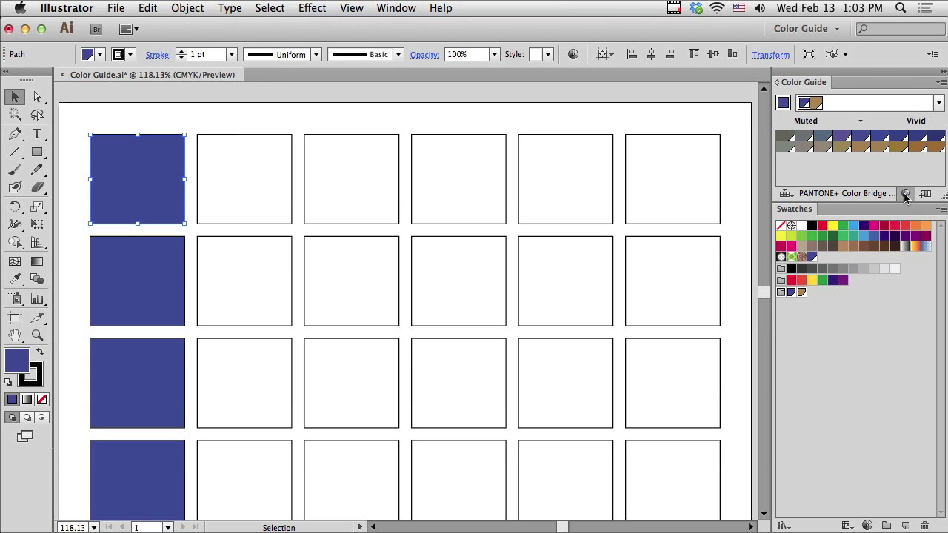
click(905, 194)
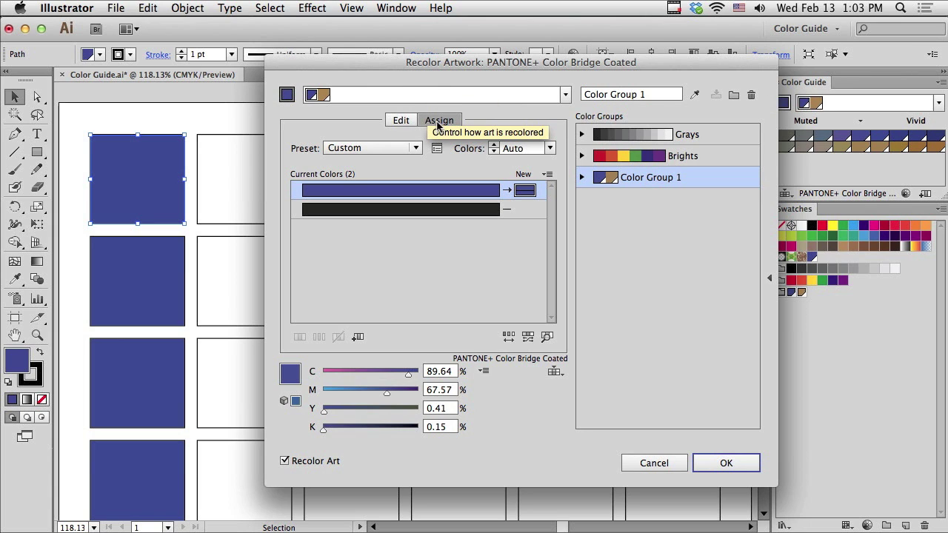
click(398, 122)
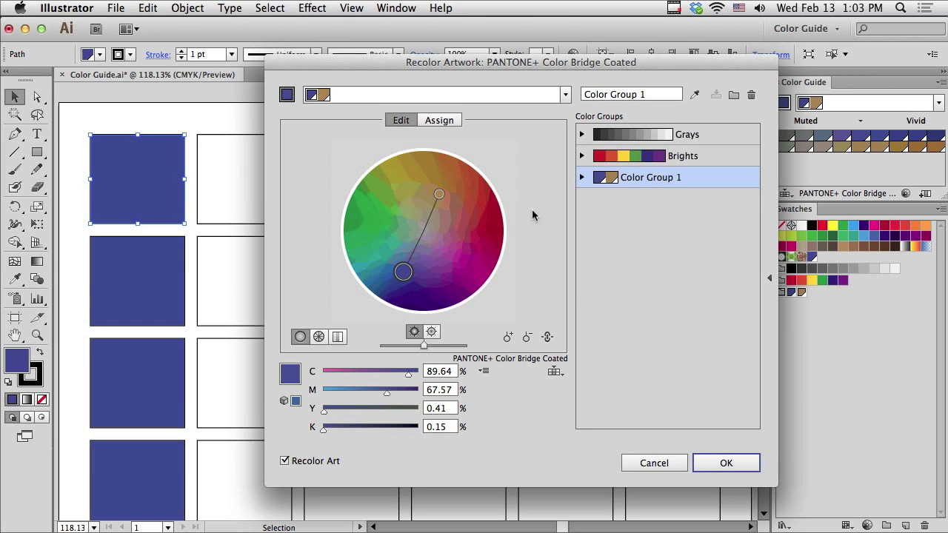
click(651, 463)
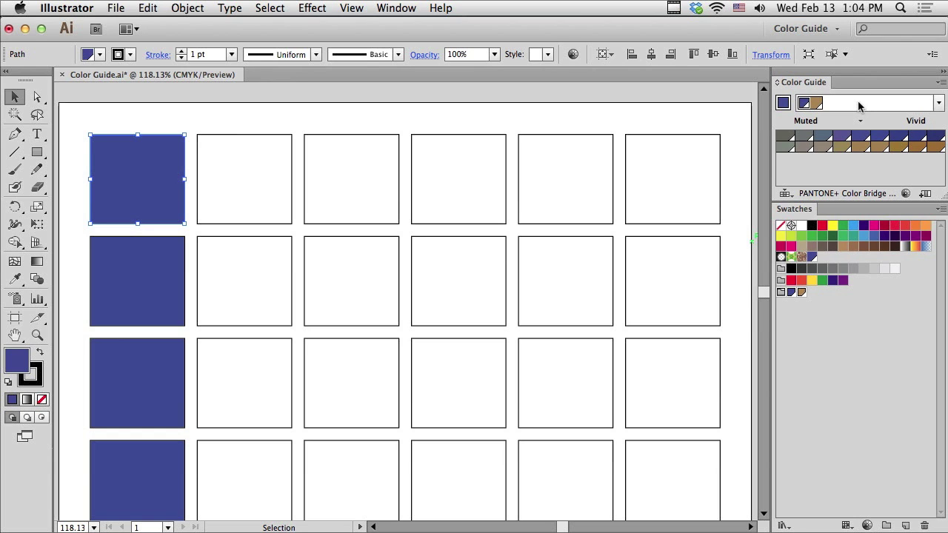
click(782, 194)
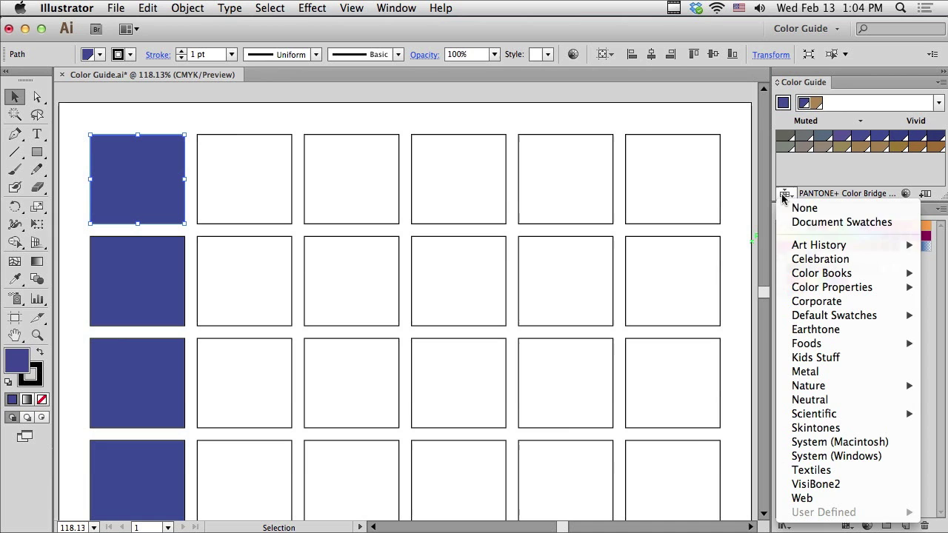
mouse_move(812, 275)
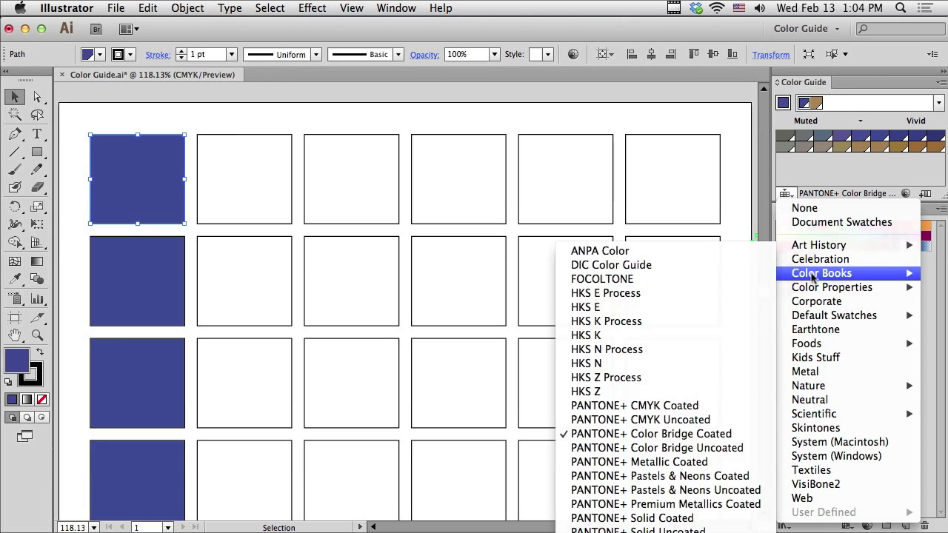
click(608, 438)
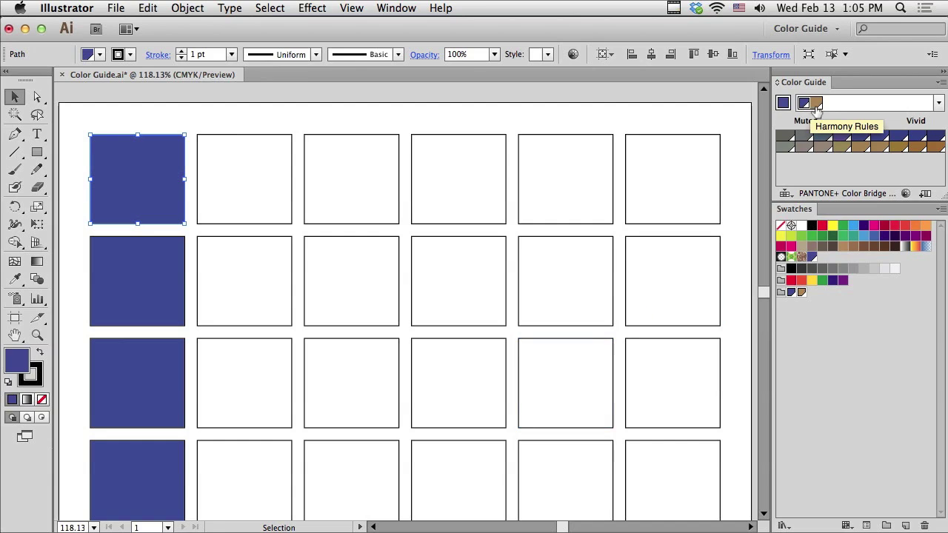
Apply the Complementary harmony rule and drag PANTONE 465 CP brown onto the top row's second square.
click(938, 104)
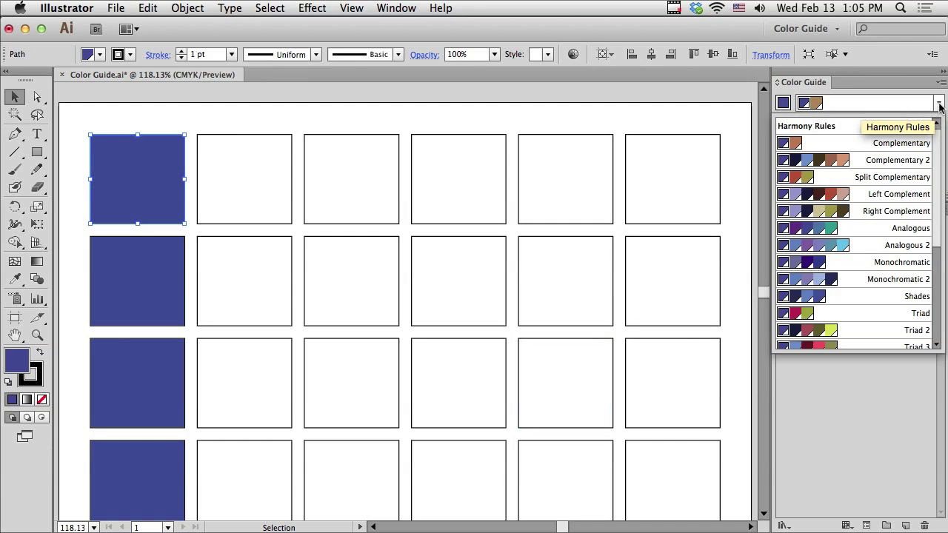
click(883, 141)
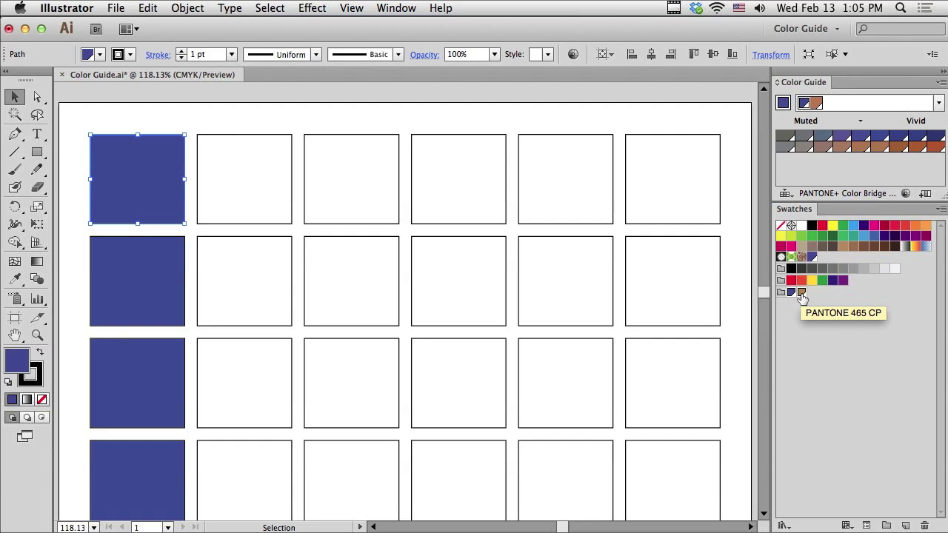
drag(802, 294, 221, 192)
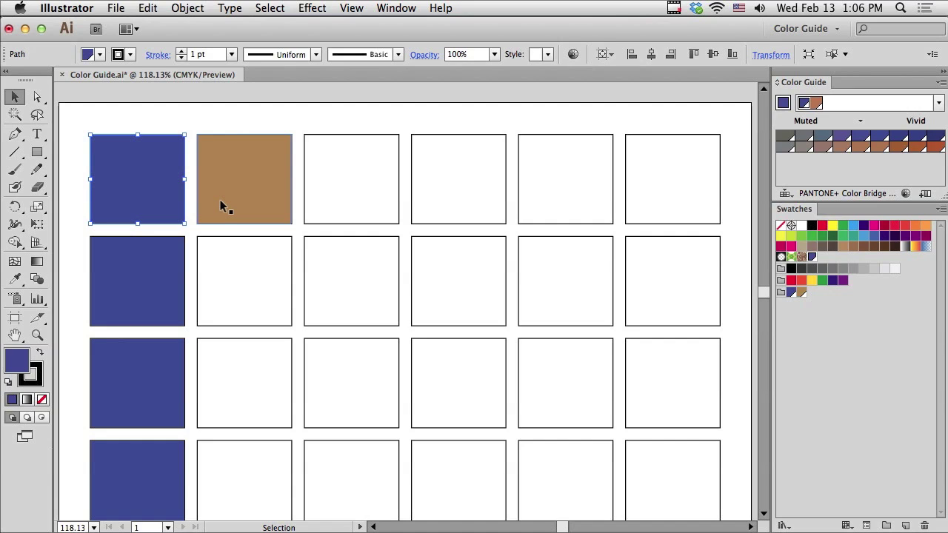
Switch to the Complementary 2 harmony and save its five colours as a swatch group.
click(939, 103)
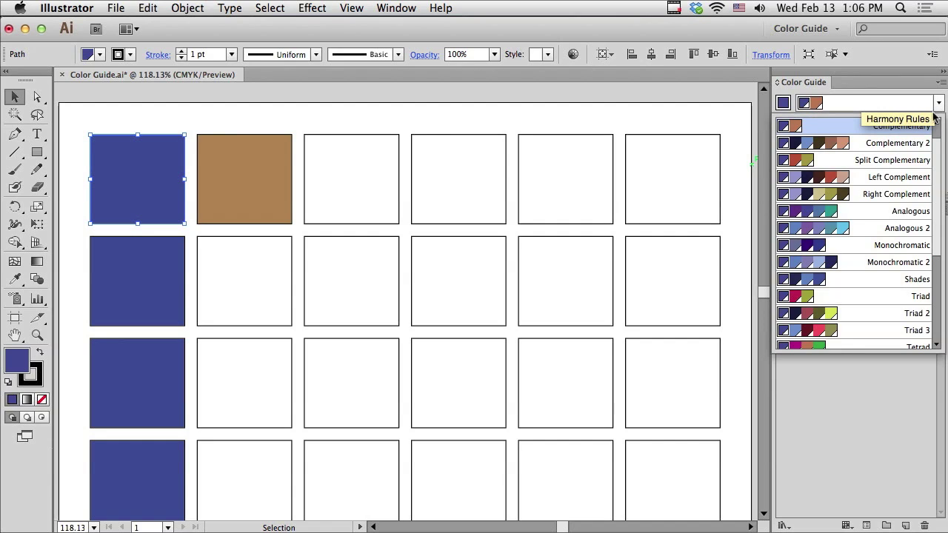
click(904, 147)
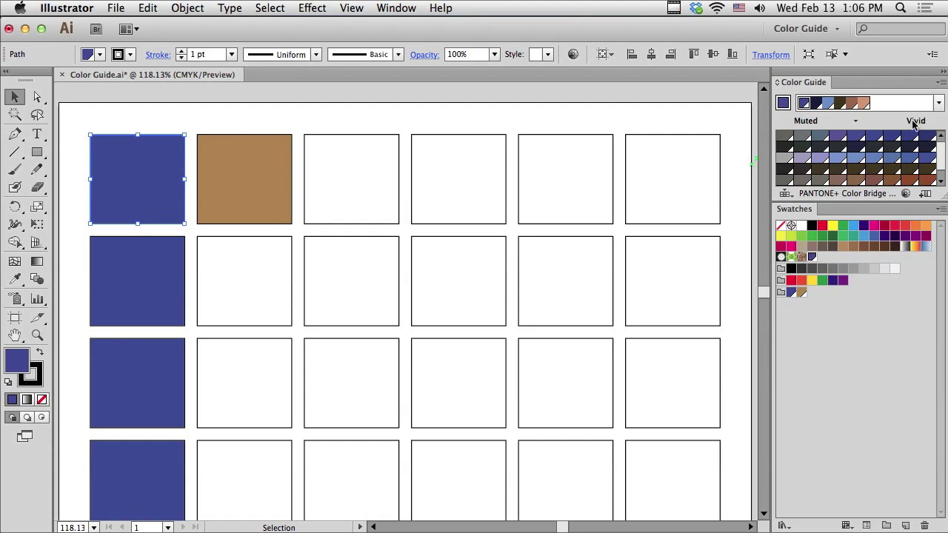
click(924, 194)
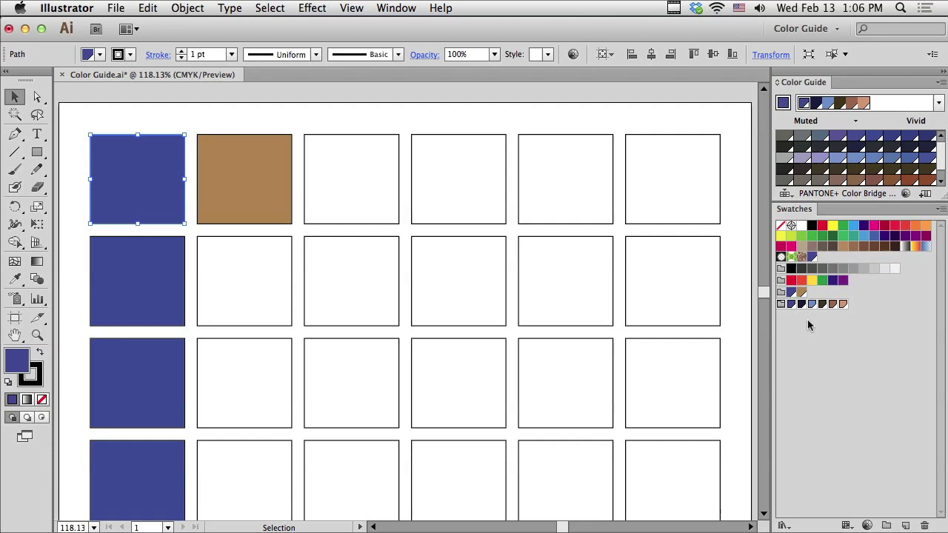
Fill row 2's remaining squares with dark navy, light blue, dark brown and salmon.
drag(801, 305, 237, 285)
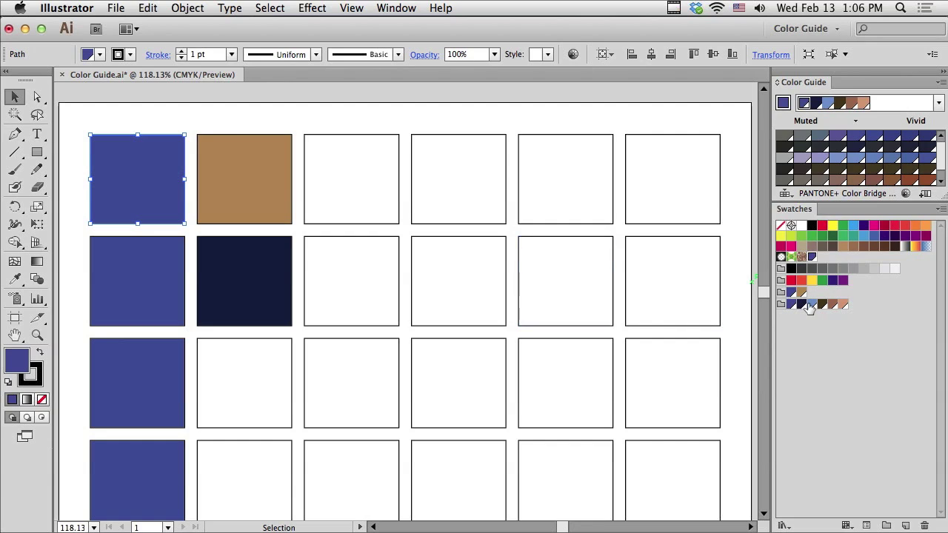
drag(811, 305, 348, 278)
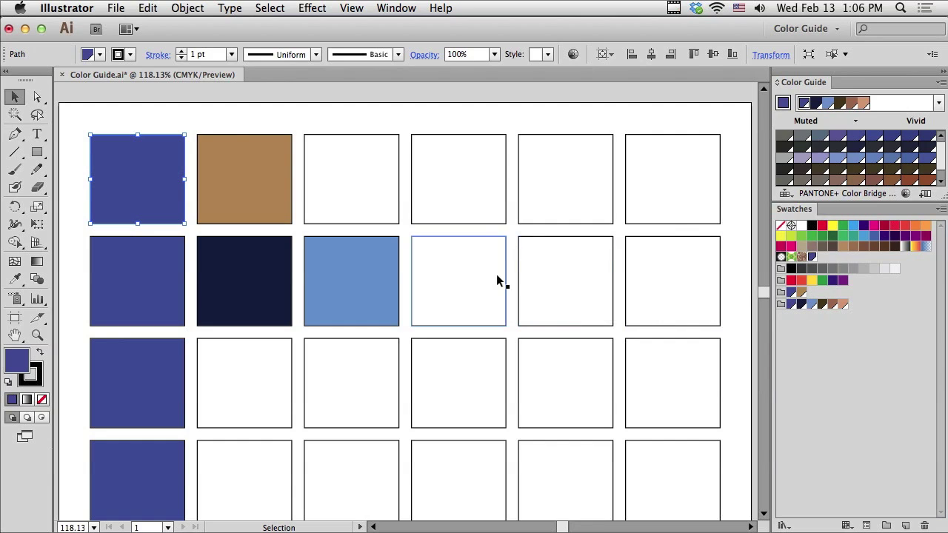
drag(821, 305, 570, 266)
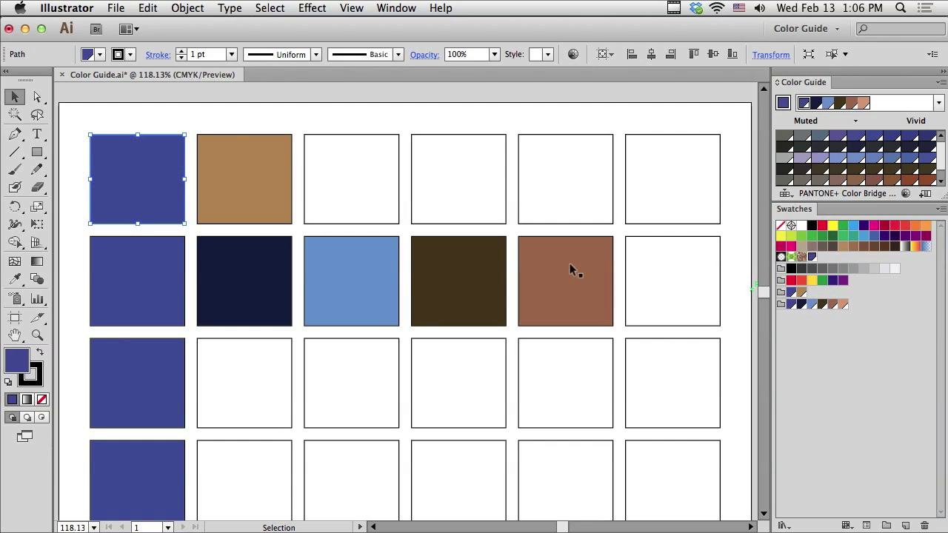
drag(842, 304, 671, 274)
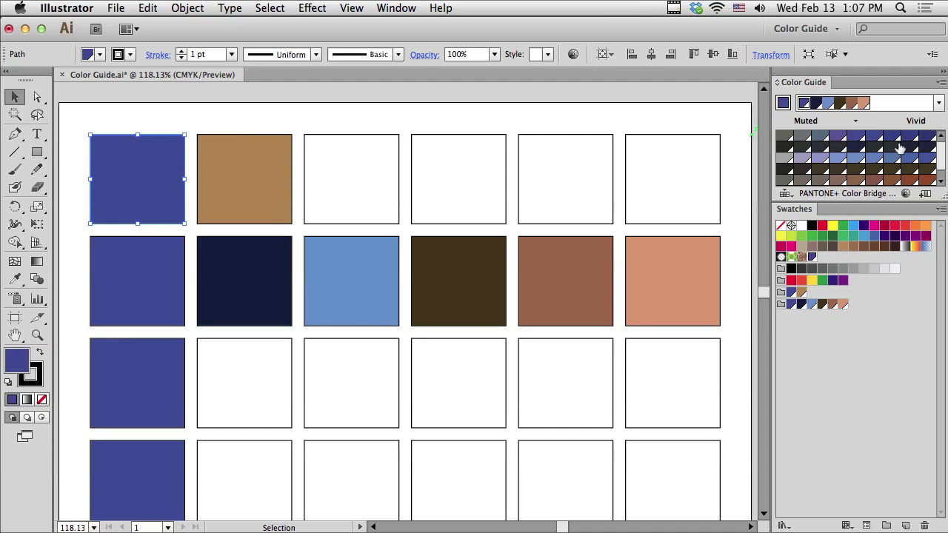
Switch to the Analogous harmony and save its colours as a new swatch group.
click(939, 104)
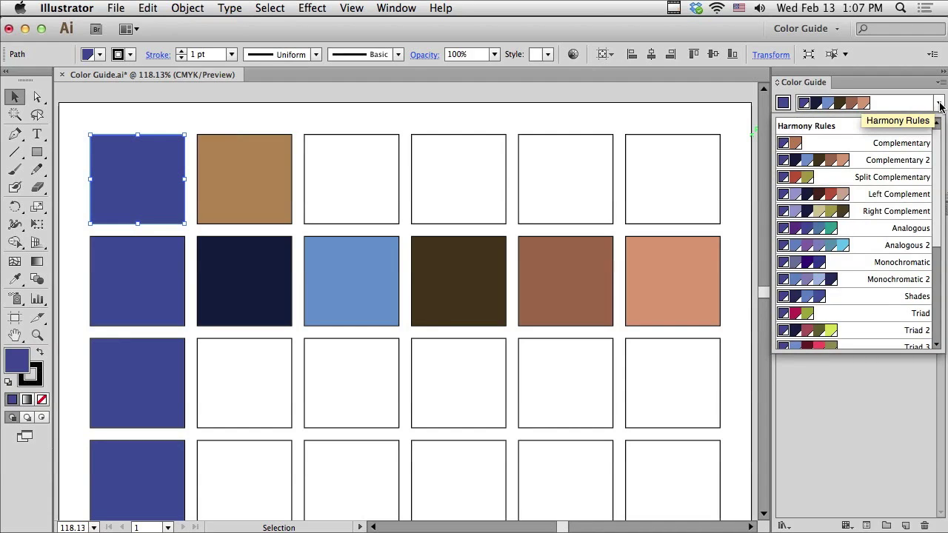
click(909, 234)
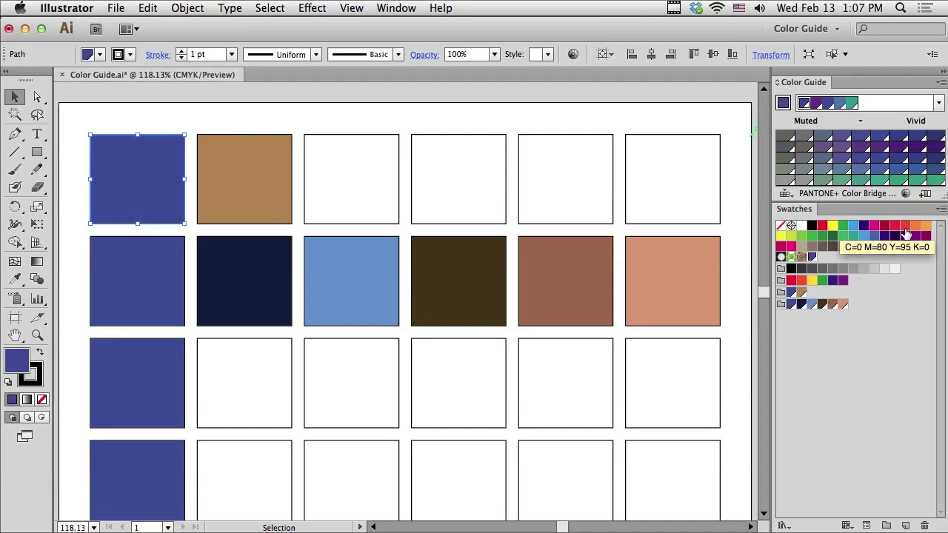
click(924, 193)
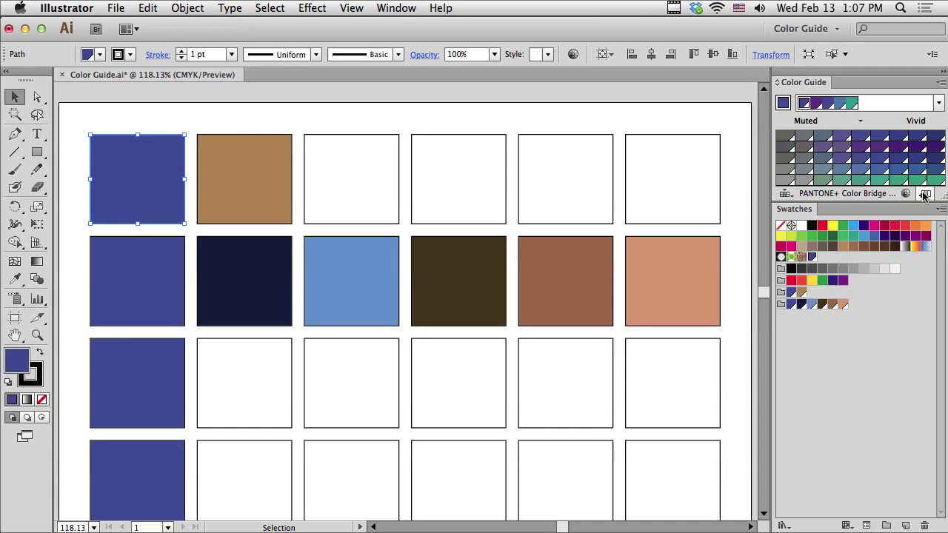
Fill row 3's squares two to five with purple, blue, steel blue and teal.
drag(791, 317, 260, 379)
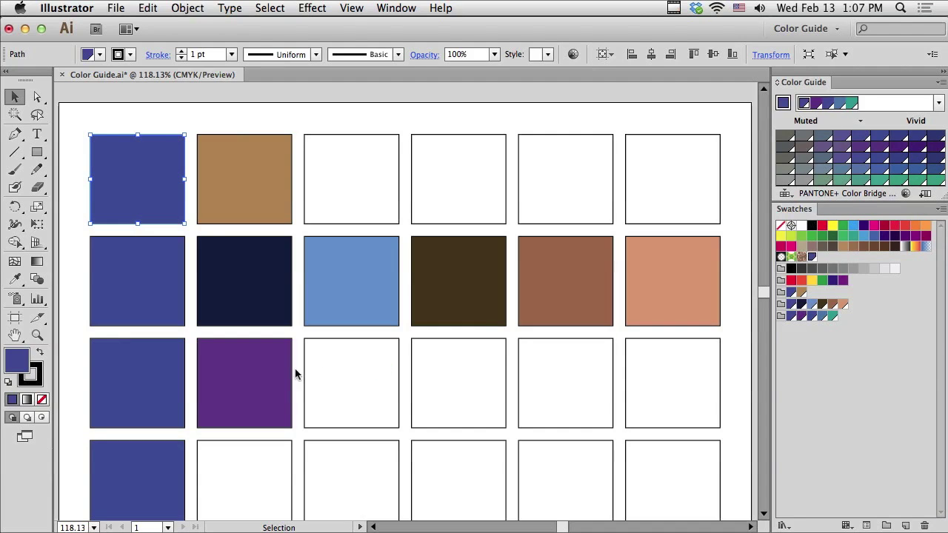
drag(811, 322, 356, 384)
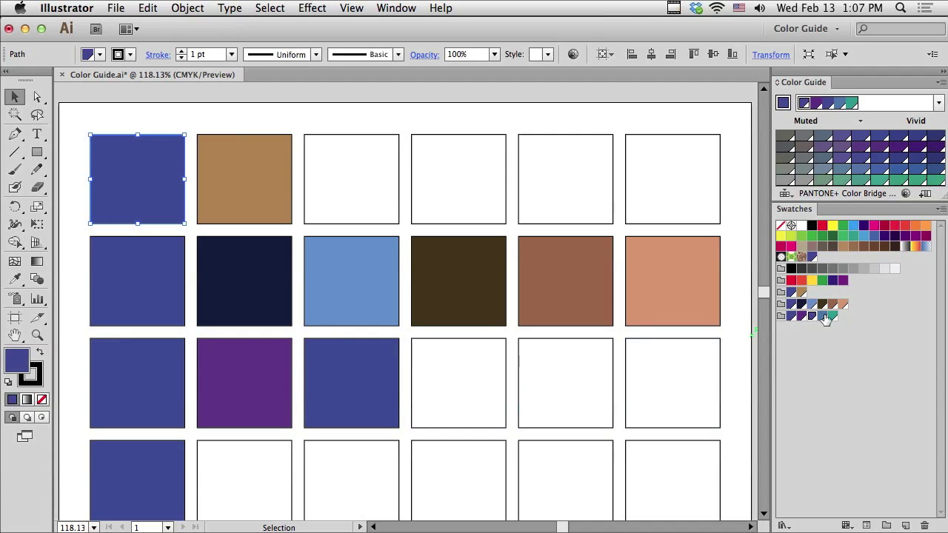
drag(822, 316, 473, 373)
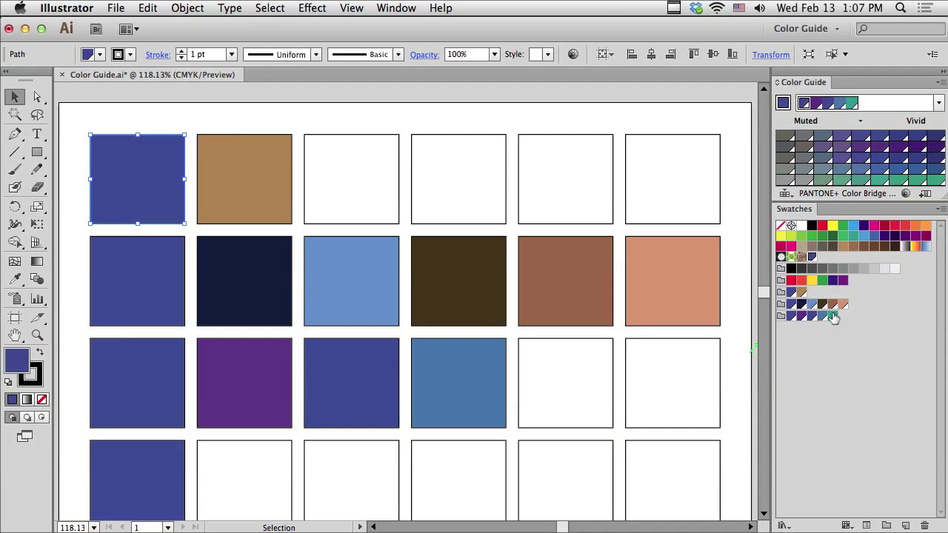
drag(832, 316, 556, 387)
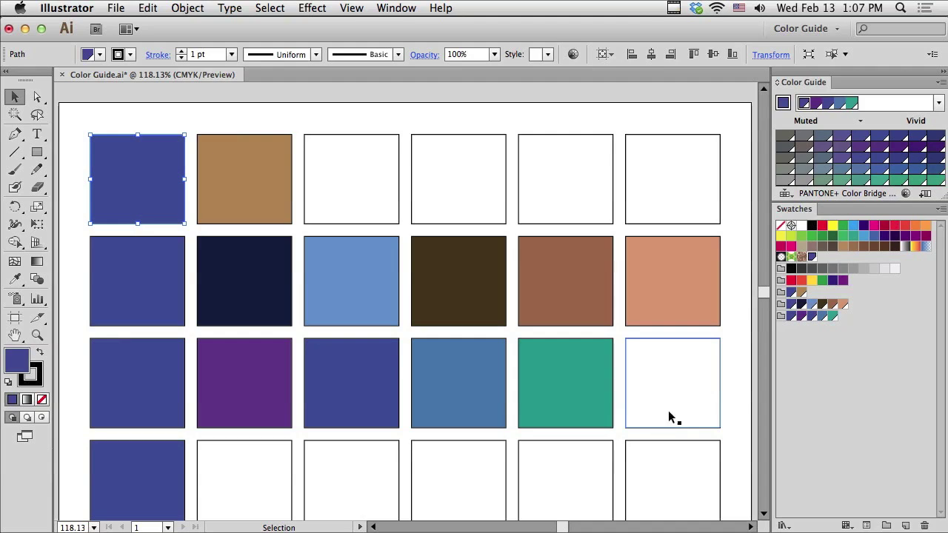
Switch to the Shades harmony and save the blue shades as a swatch group.
click(938, 103)
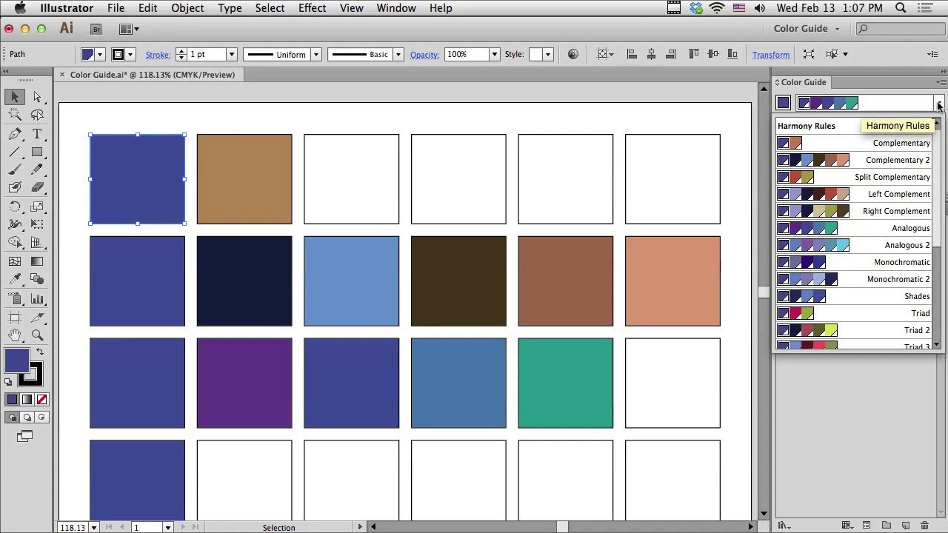
click(895, 296)
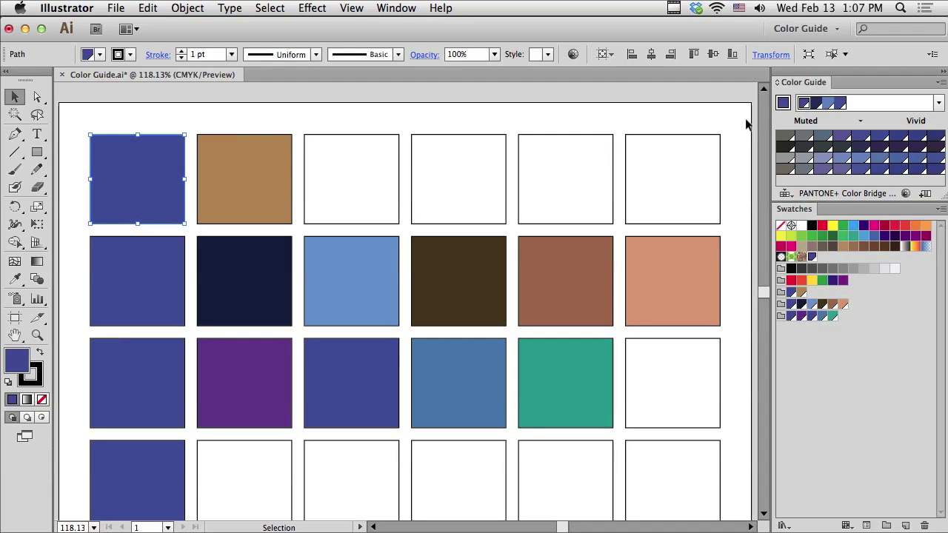
click(925, 194)
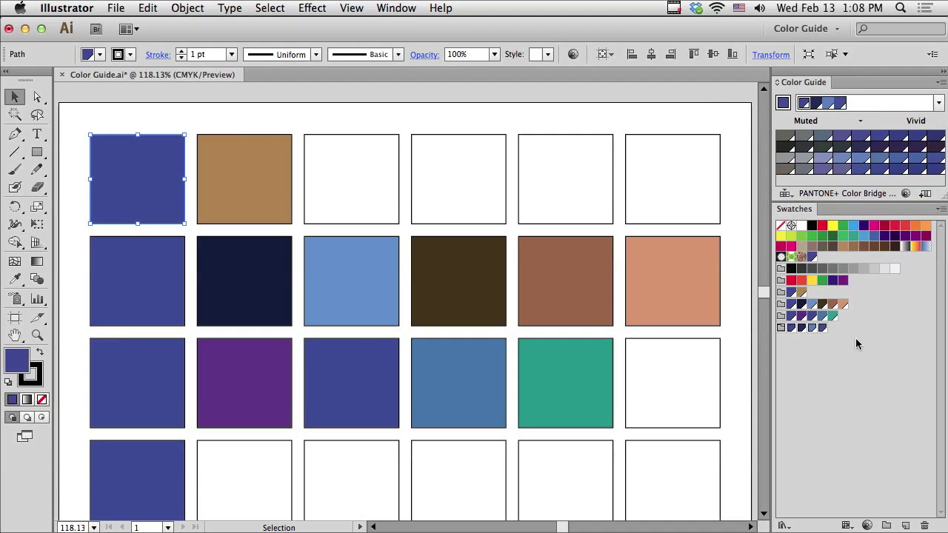
Fill row 4's squares two to four with dark navy, light blue and blue.
drag(801, 328, 237, 478)
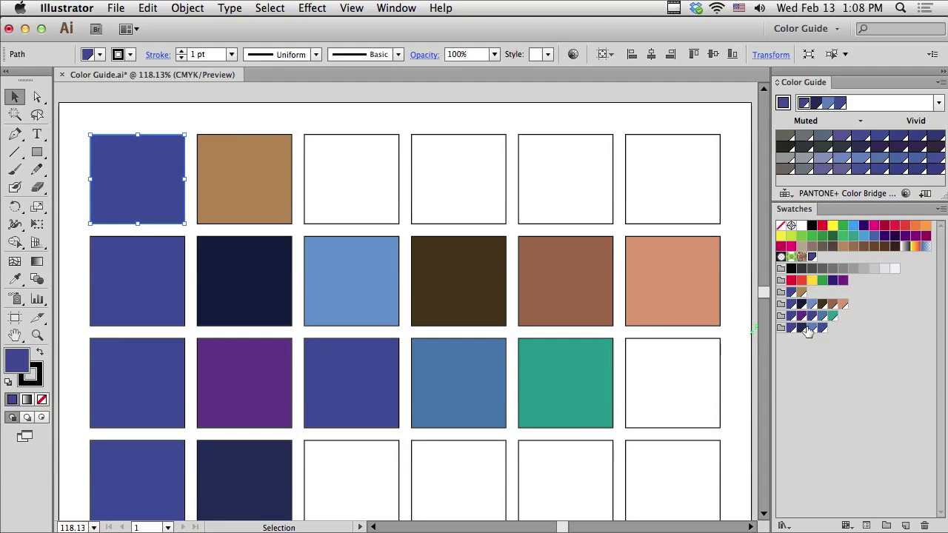
drag(812, 328, 381, 485)
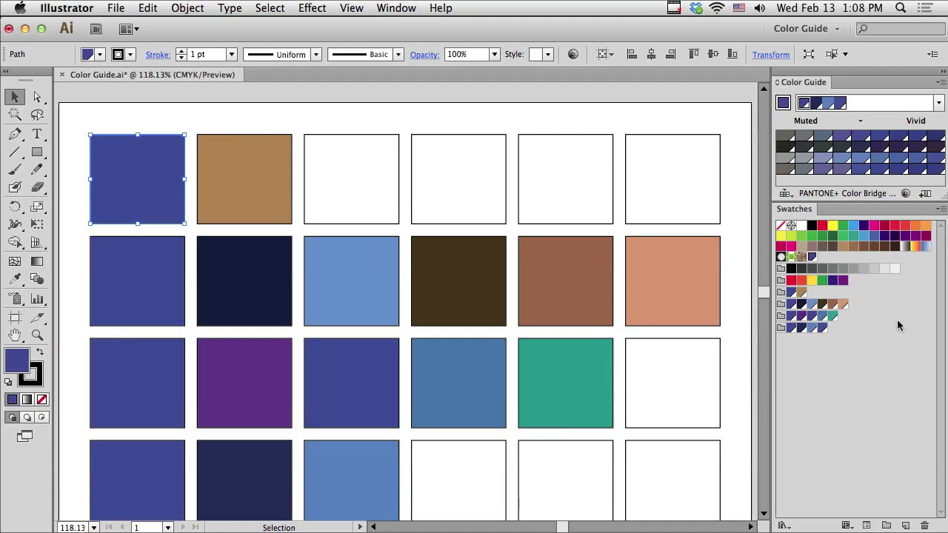
drag(823, 333, 491, 502)
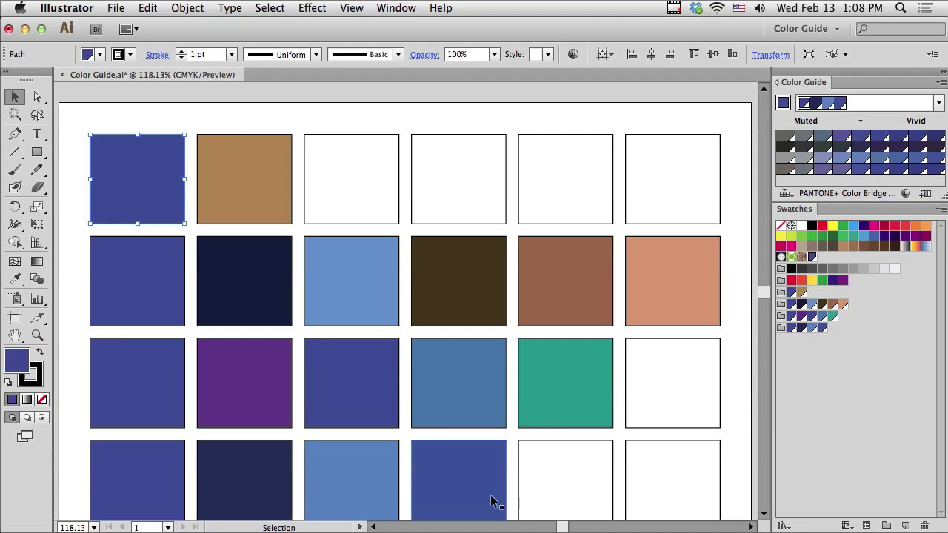
drag(763, 292, 763, 306)
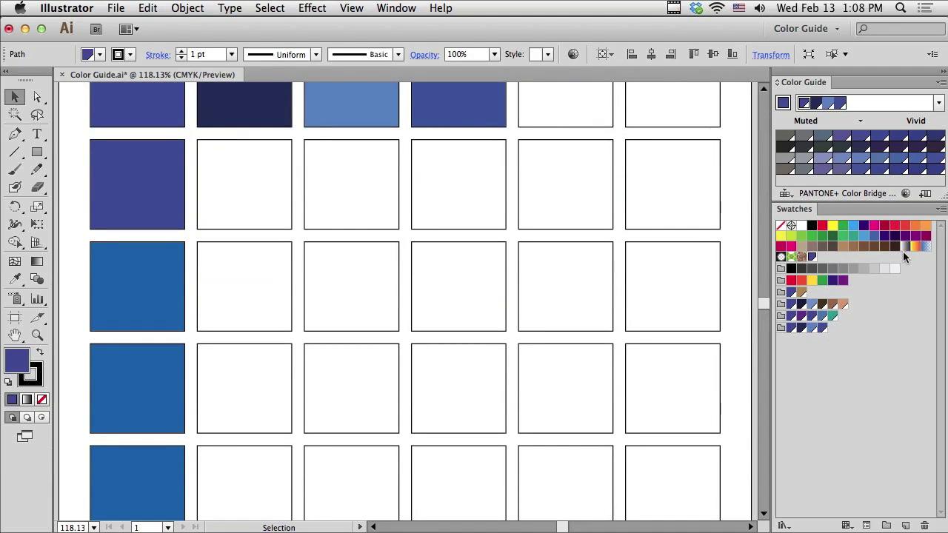
Switch to the Monochromatic harmony and save its blues as a swatch group.
click(939, 104)
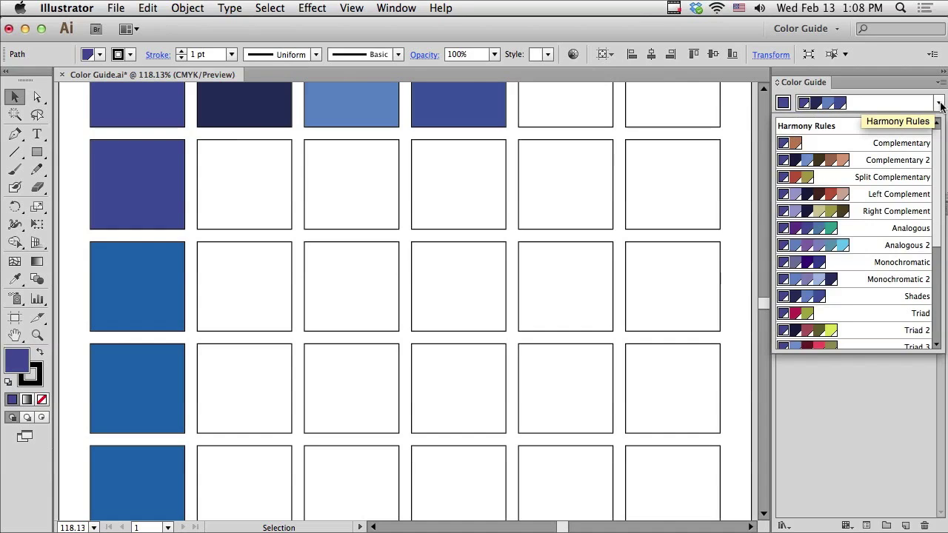
click(904, 264)
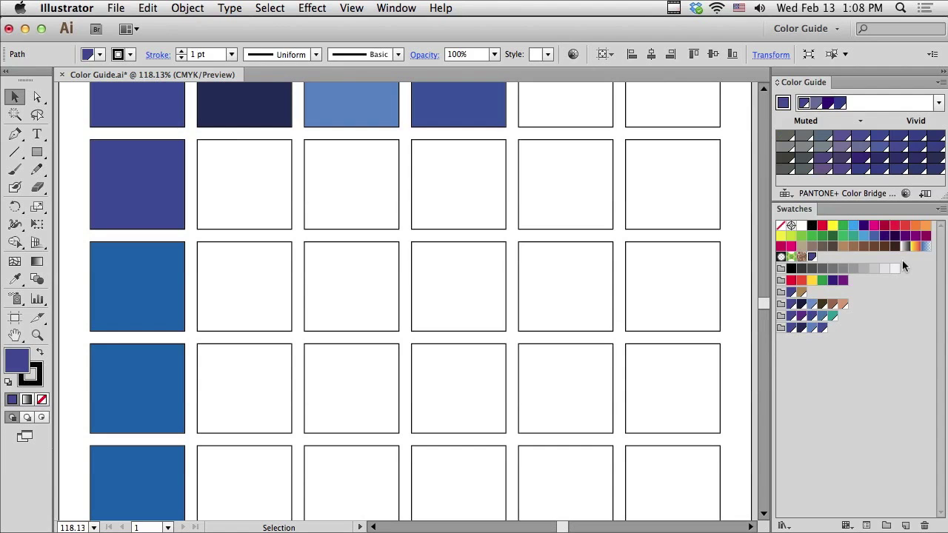
click(926, 194)
Fill squares two to four of the row with greyish blue, dark purple and PANTONE 286 CP.
drag(801, 339, 283, 216)
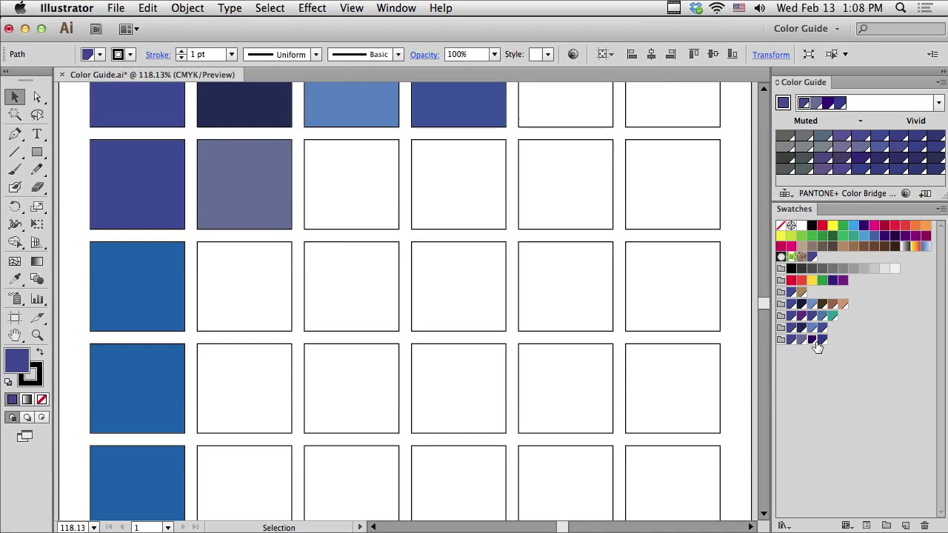
drag(815, 343, 367, 194)
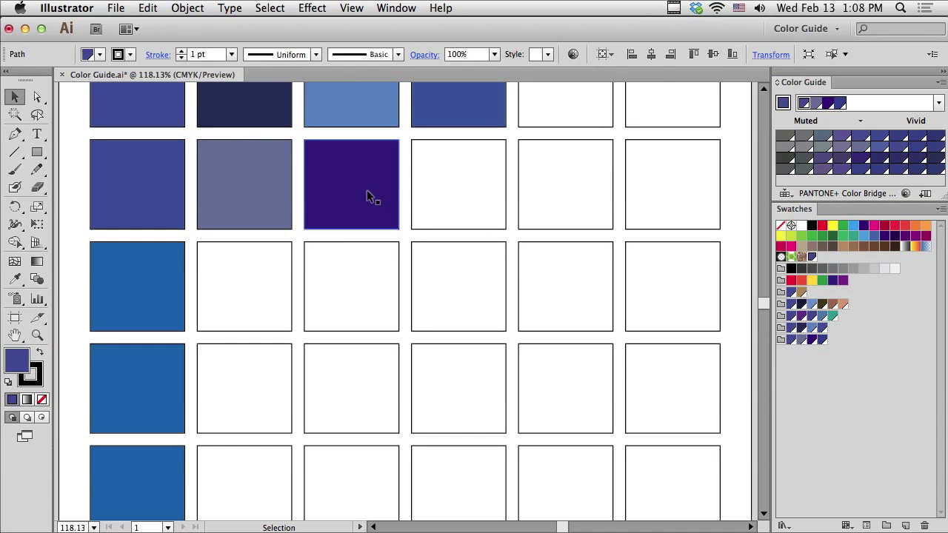
drag(820, 344, 455, 190)
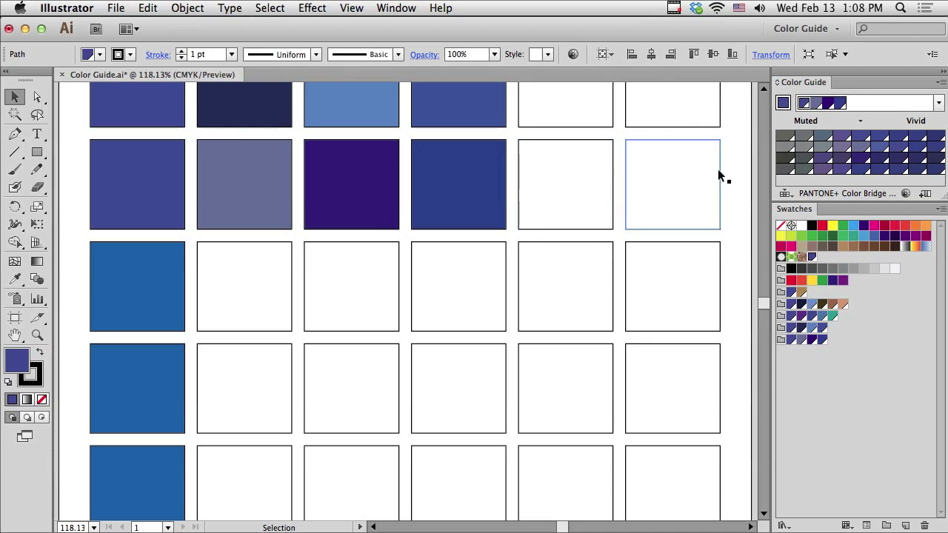
Apply the High Contrast 3 harmony rule and save its colours as a swatch group.
click(937, 104)
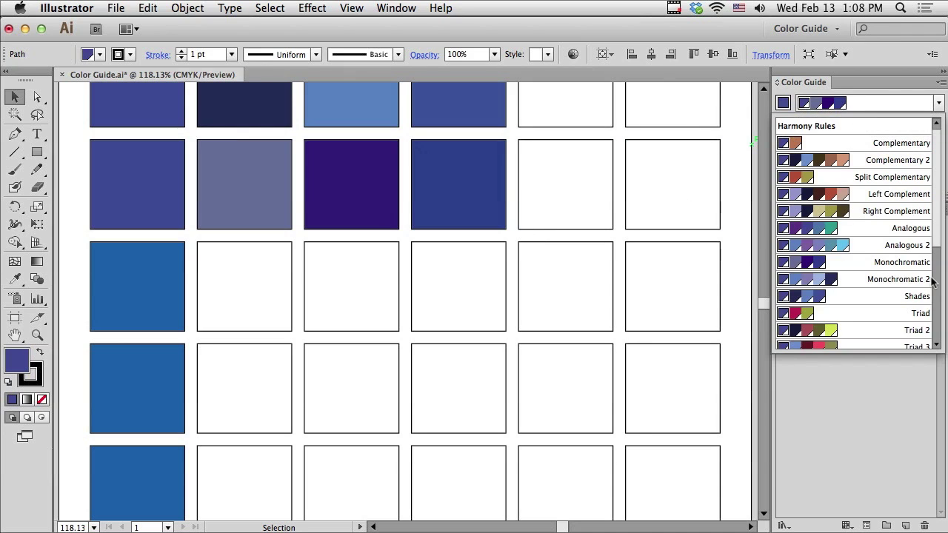
drag(937, 222, 946, 328)
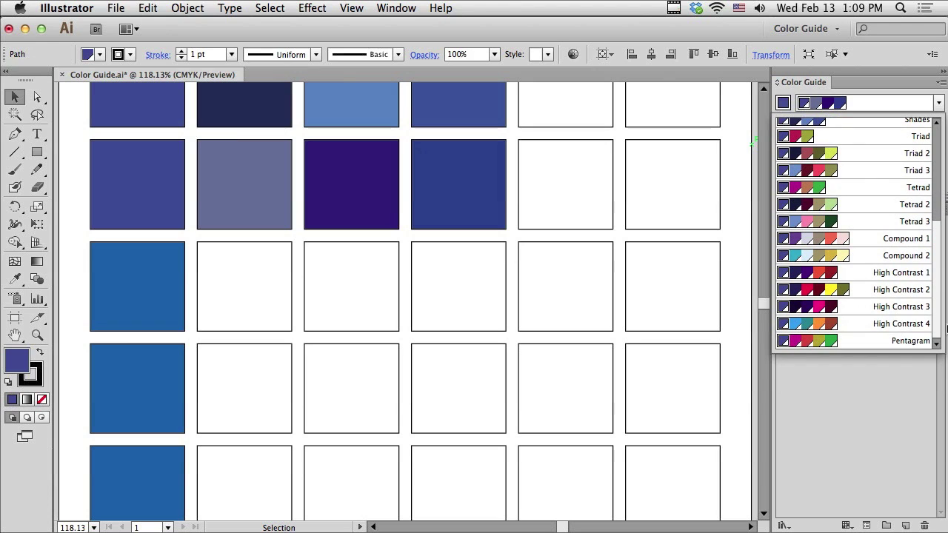
click(877, 305)
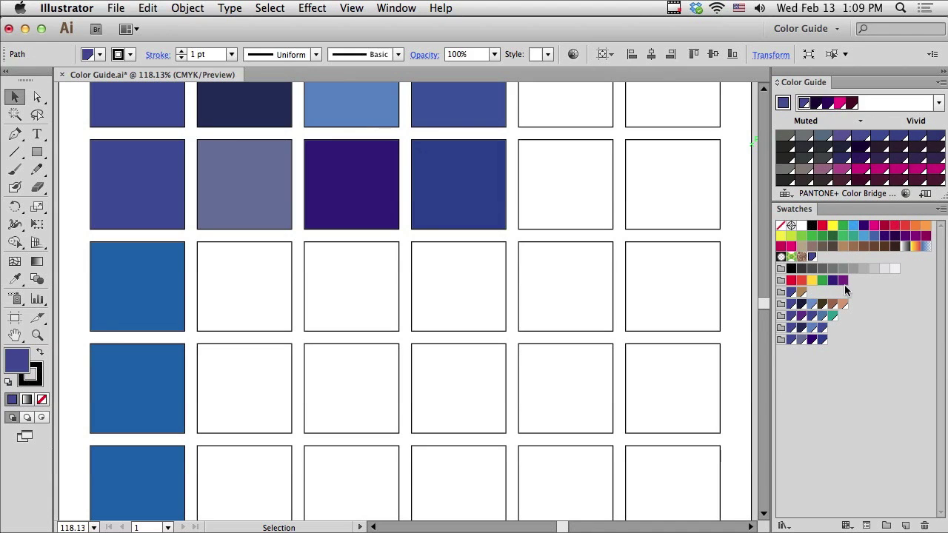
click(925, 195)
Fill the row's squares two to five with PANTONE 2766 CP navy, purple, Process Magenta and maroon.
click(852, 357)
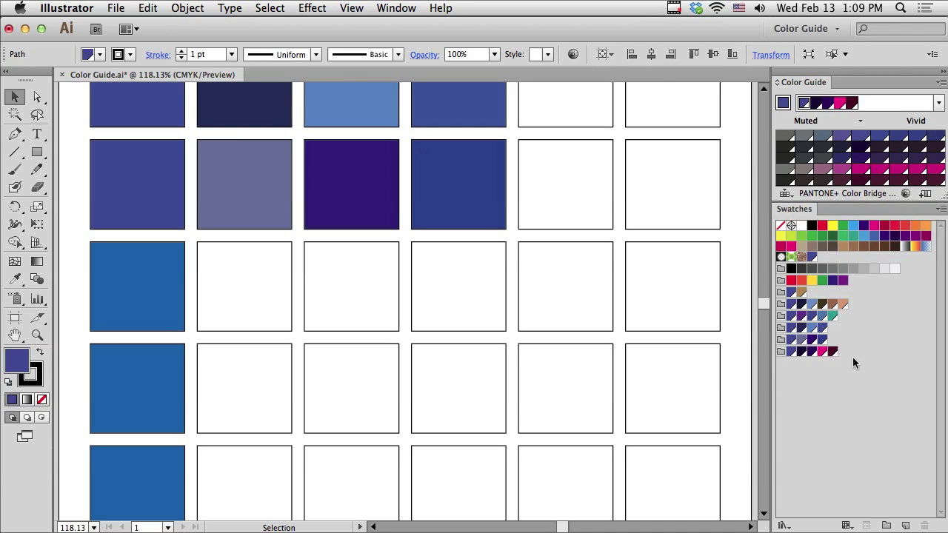
click(801, 352)
drag(803, 356, 227, 298)
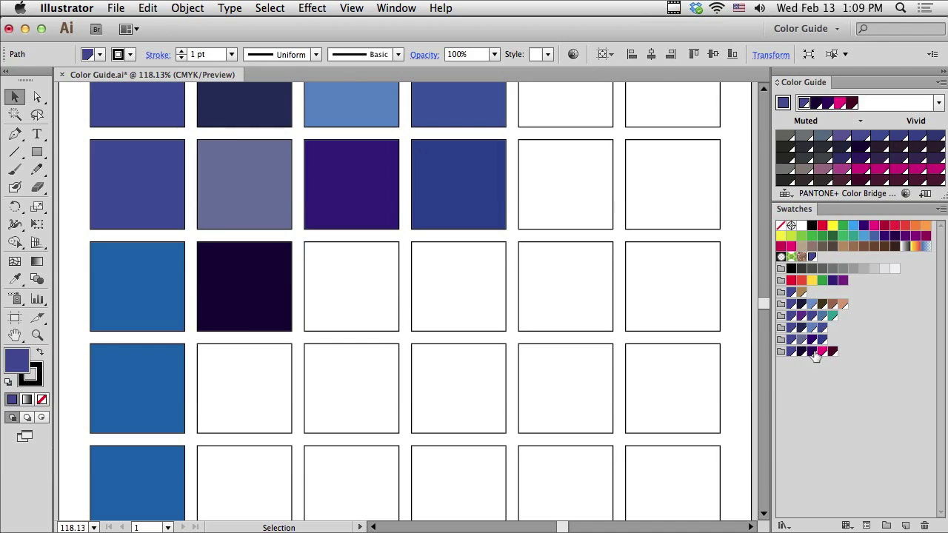
drag(811, 351, 363, 282)
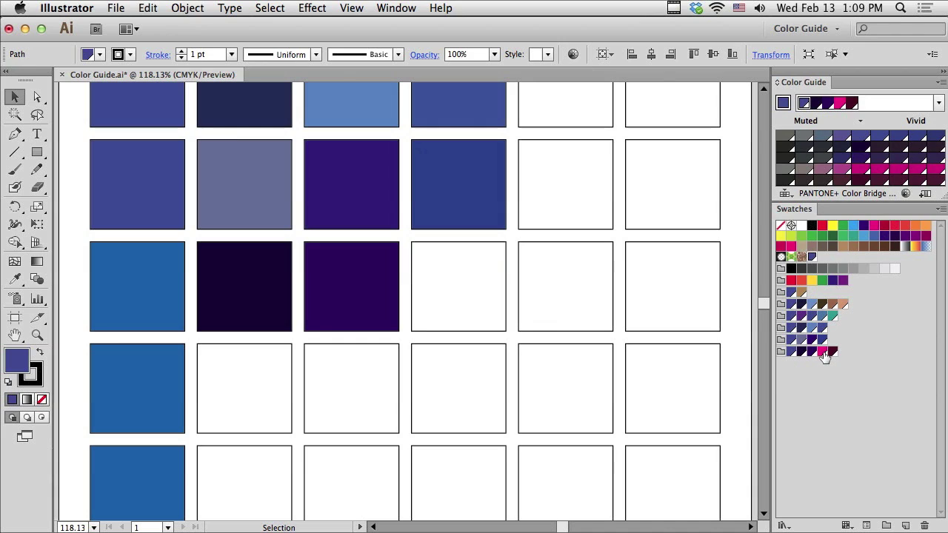
drag(823, 353, 458, 289)
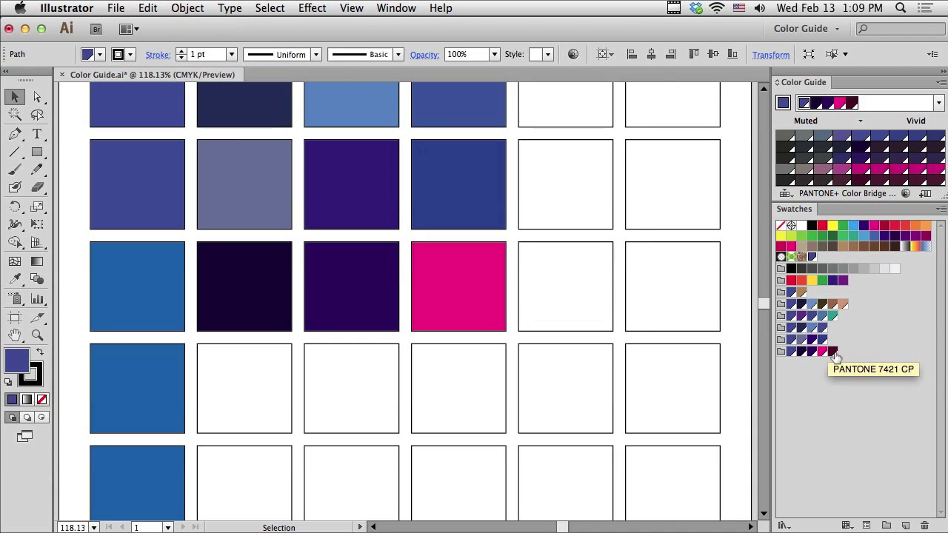
drag(832, 351, 567, 268)
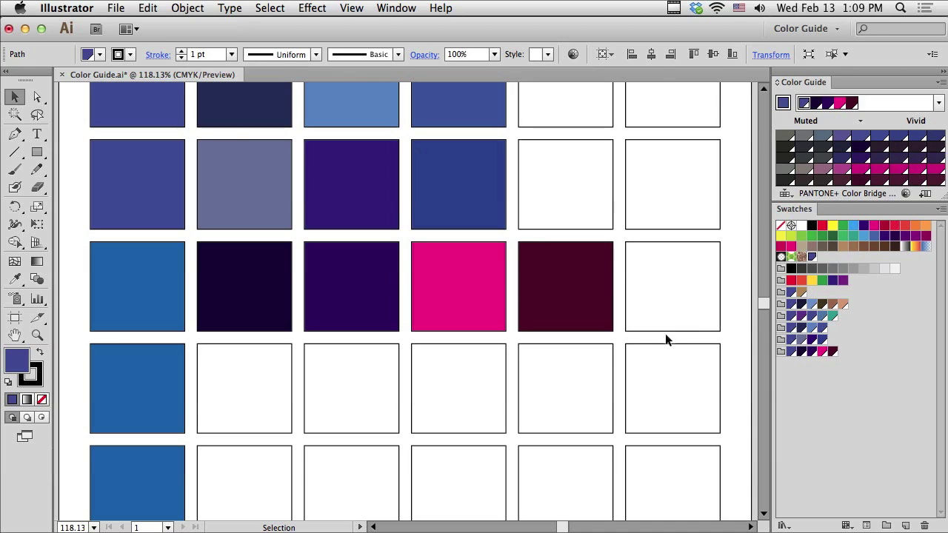
Apply the Pentagram harmony rule and save its colours as a swatch group from the Color Guide menu.
click(937, 102)
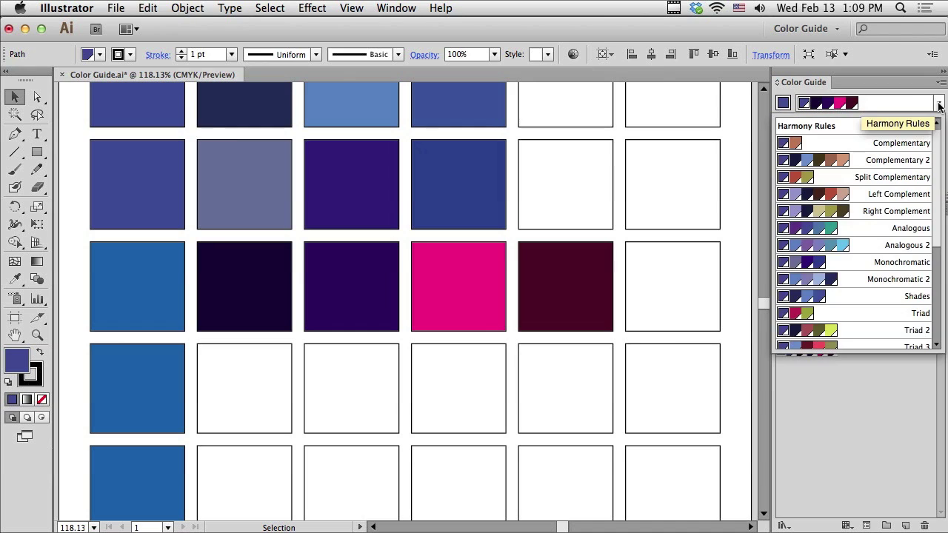
scroll(937, 168, down, 1)
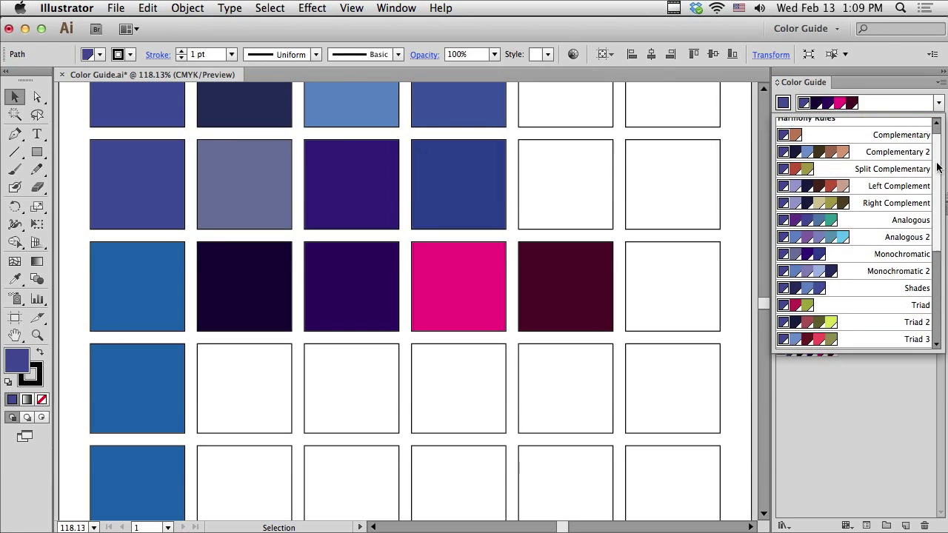
drag(937, 168, 939, 271)
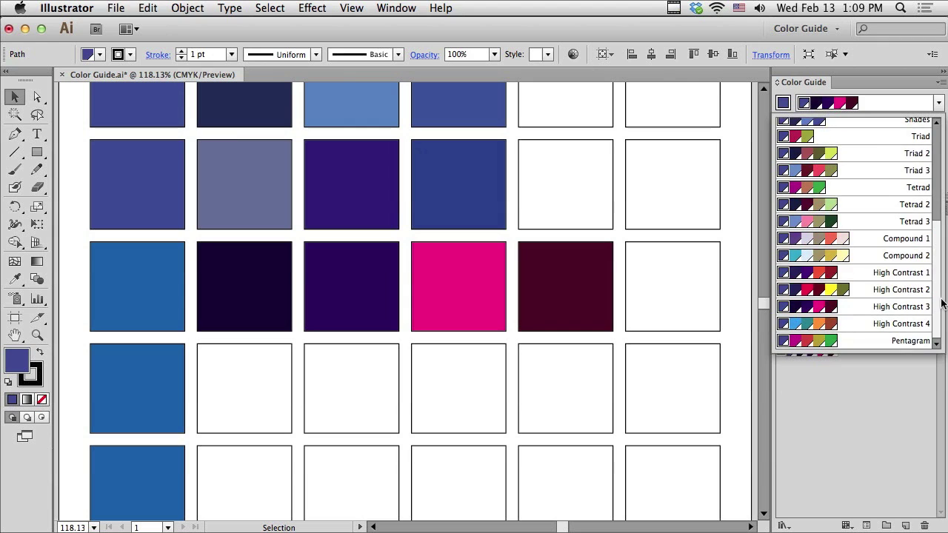
click(880, 338)
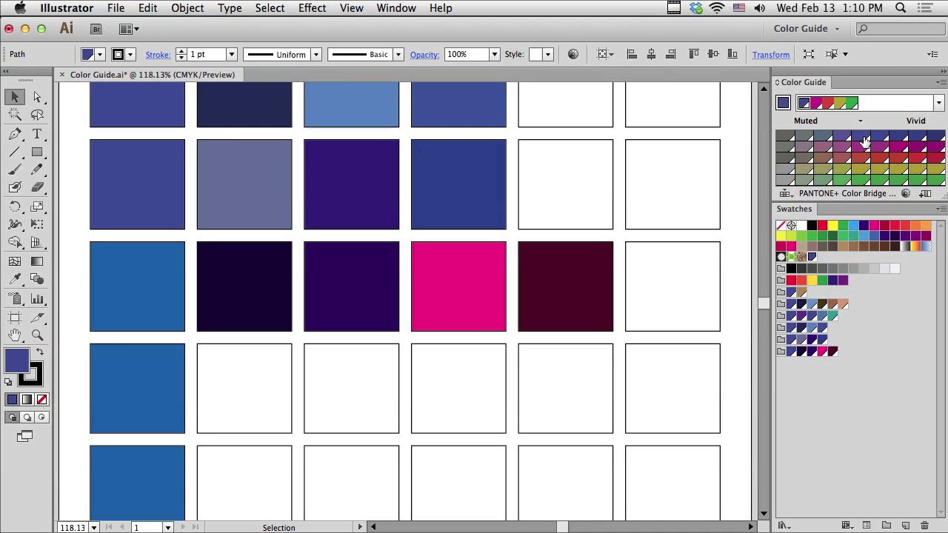
click(940, 84)
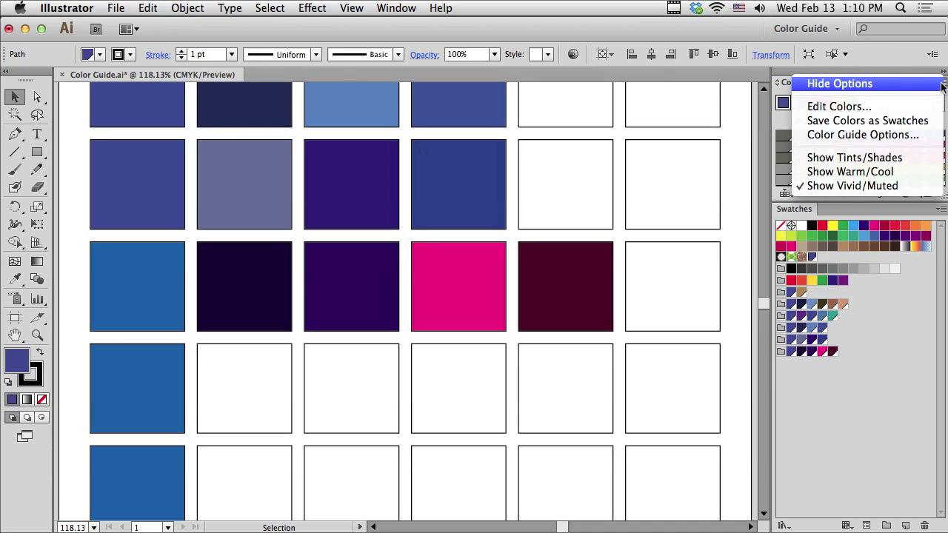
click(918, 121)
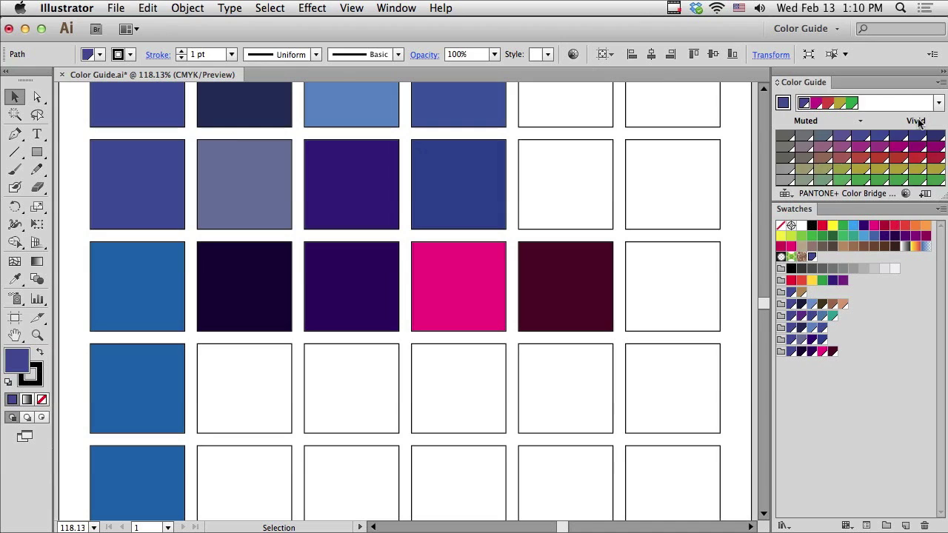
Fill the row's squares two to five with PANTONE 240 CP, red, PANTONE 3975 CP and green.
click(831, 389)
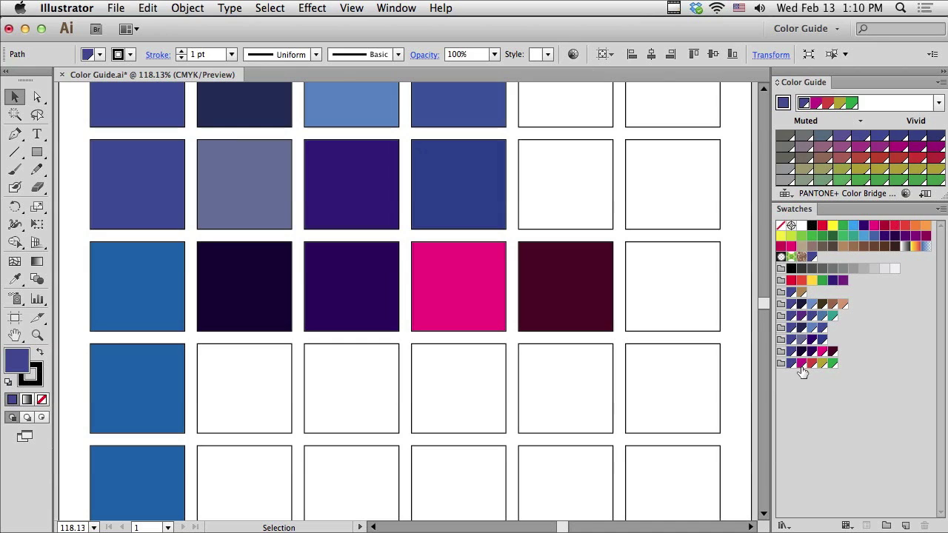
drag(801, 370, 292, 407)
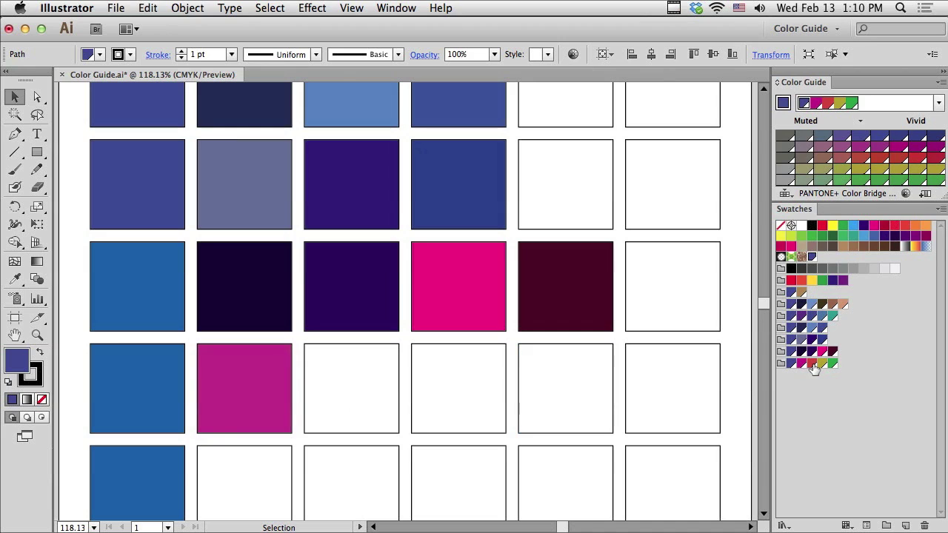
drag(813, 369, 334, 388)
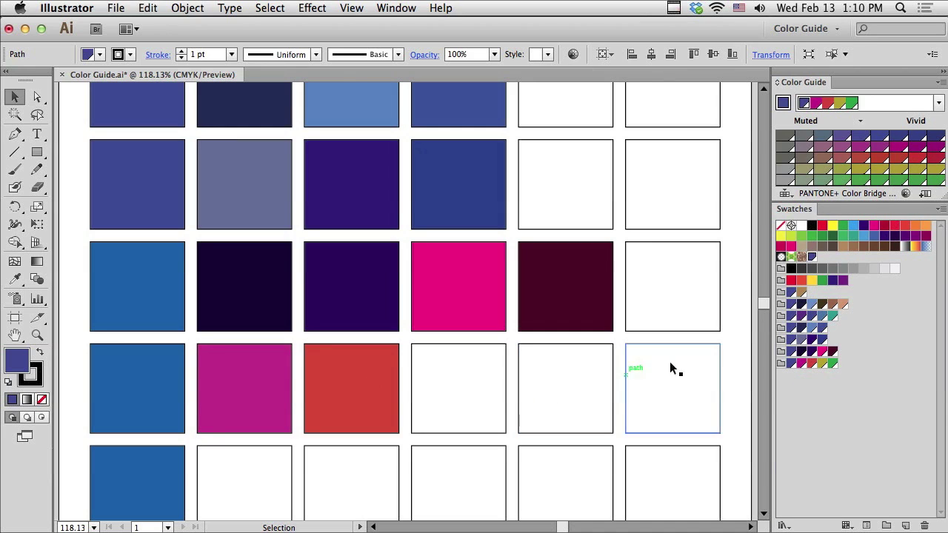
drag(823, 367, 473, 377)
drag(832, 362, 589, 375)
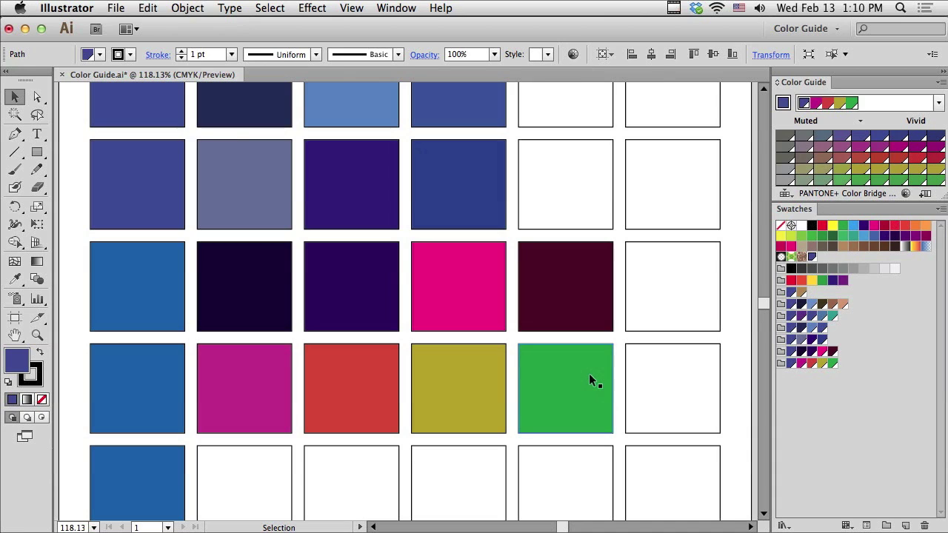